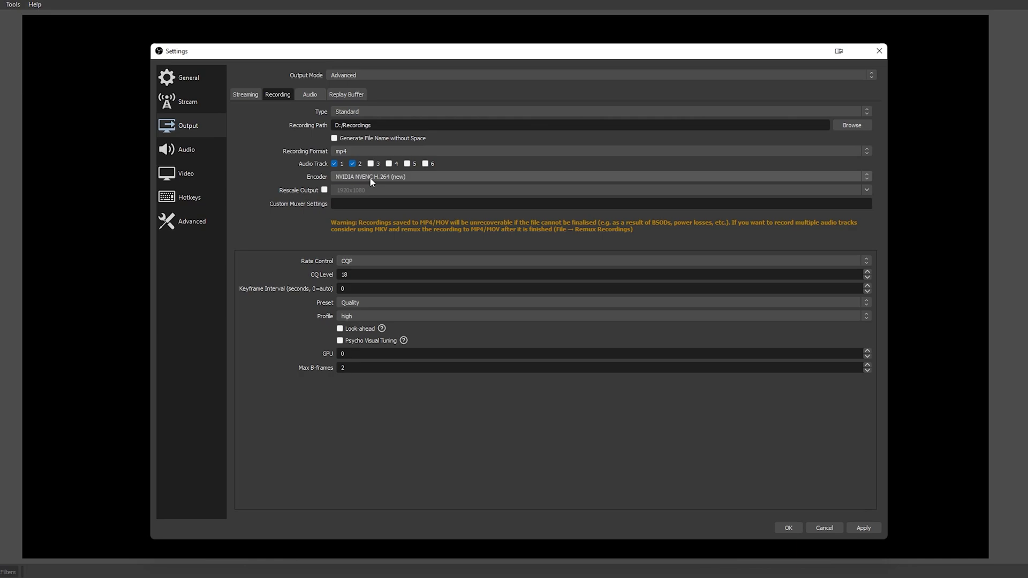
- Keep NVIDIA NVENC H.264 (new) as the recording encoder
left_click(413, 178)
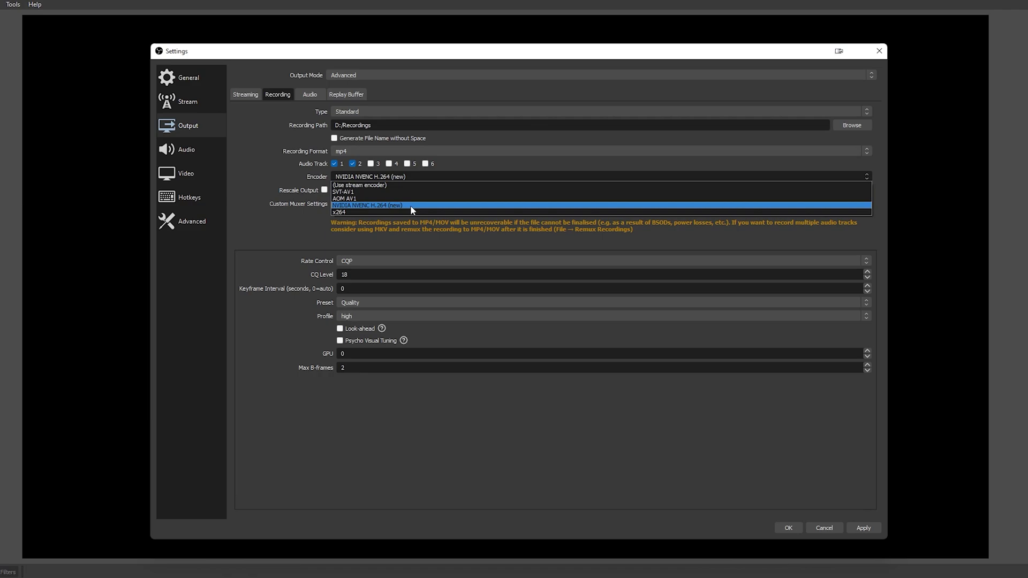
left_click(411, 206)
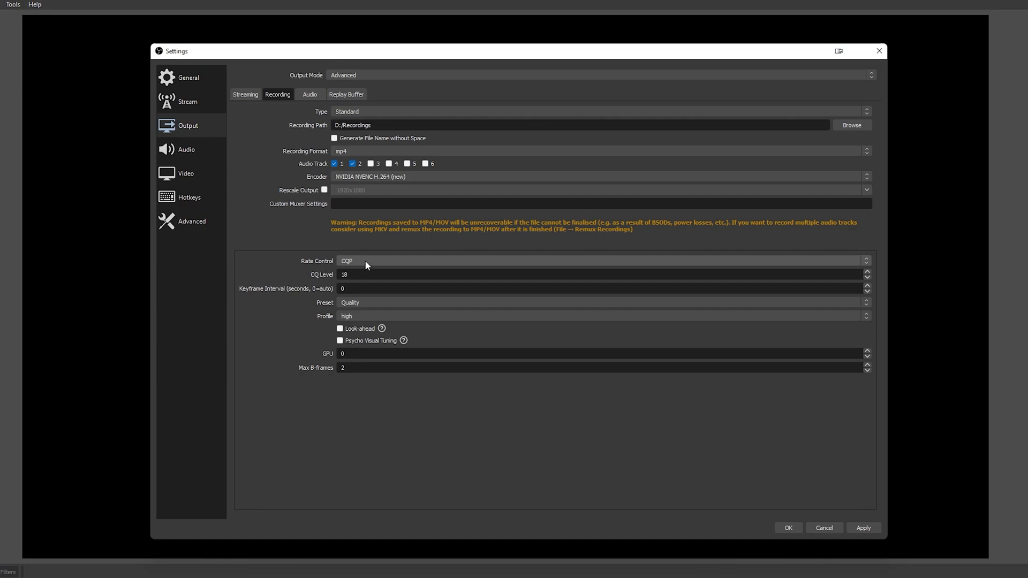
left_click(366, 265)
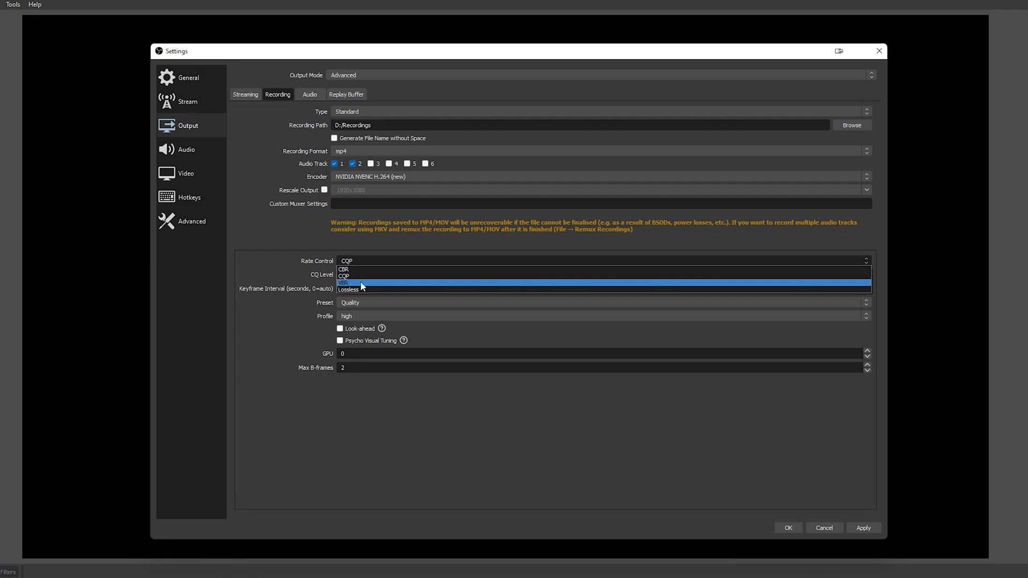
left_click(358, 275)
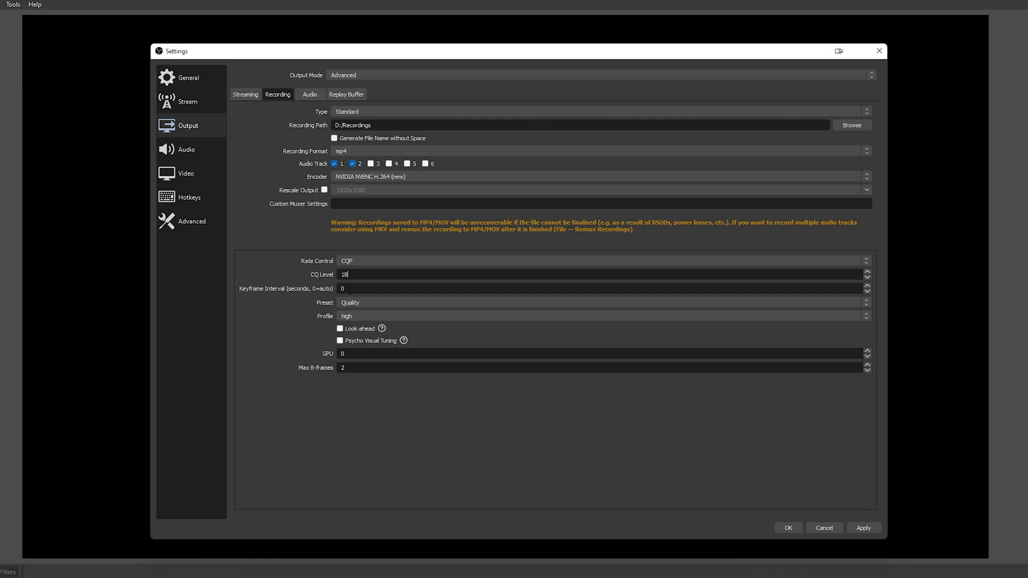
left_click(374, 303)
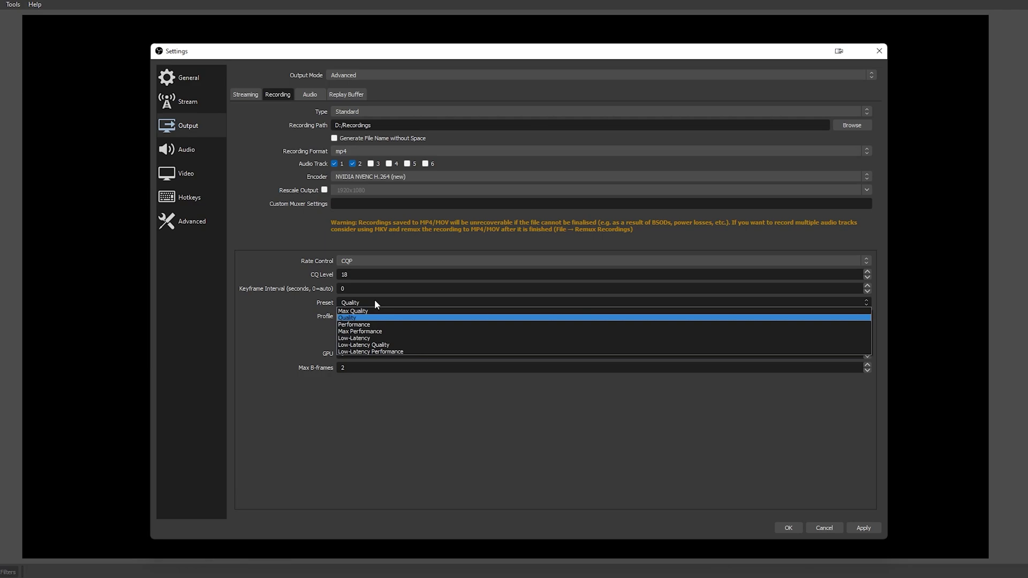
left_click(375, 302)
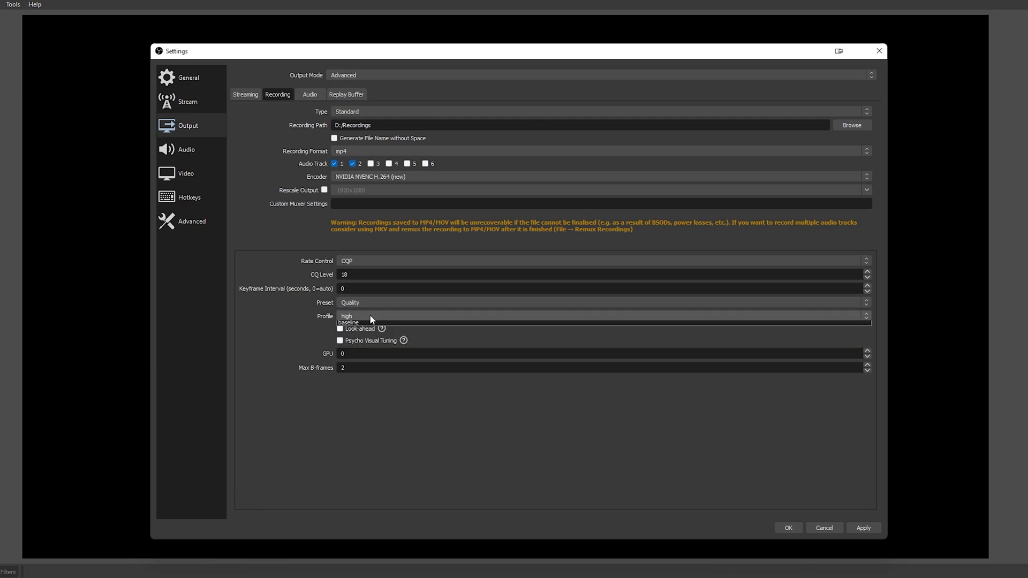
left_click(371, 316)
left_click(371, 313)
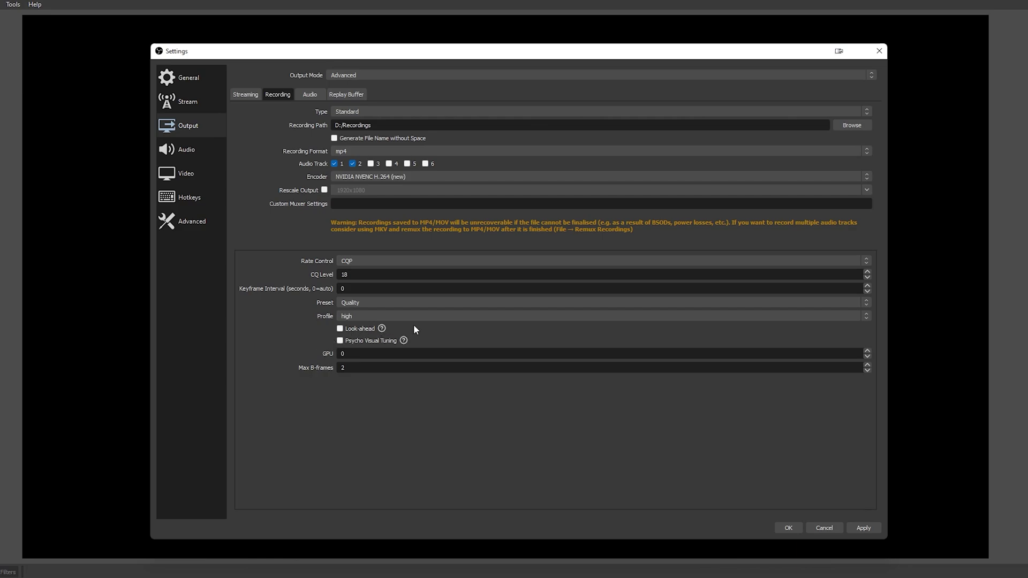
- In Video settings, keep 2560x1440 at 60 FPS with the Lanczos downscale filter
mouse_move(382, 330)
mouse_move(404, 345)
left_click(183, 173)
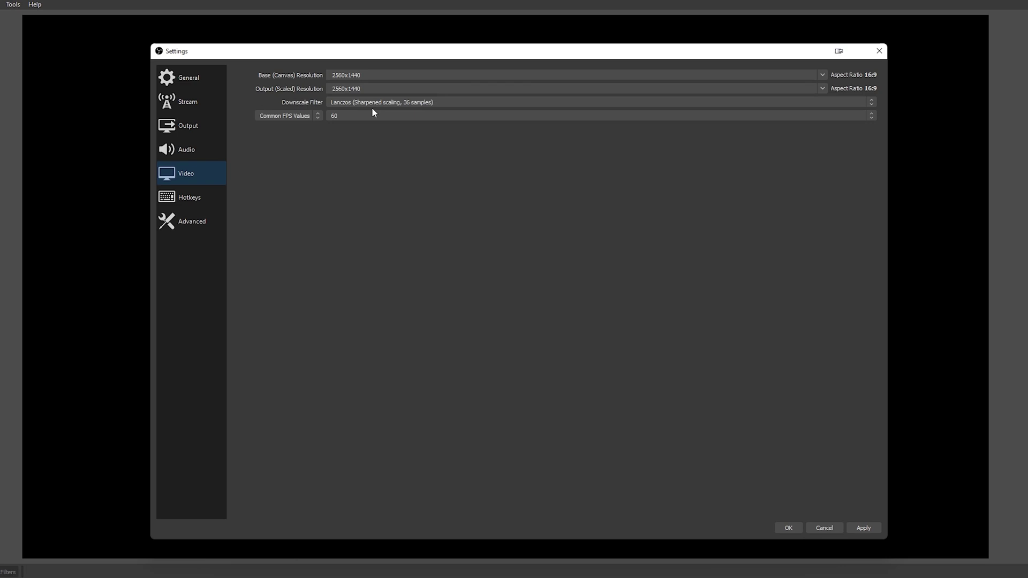
left_click(414, 103)
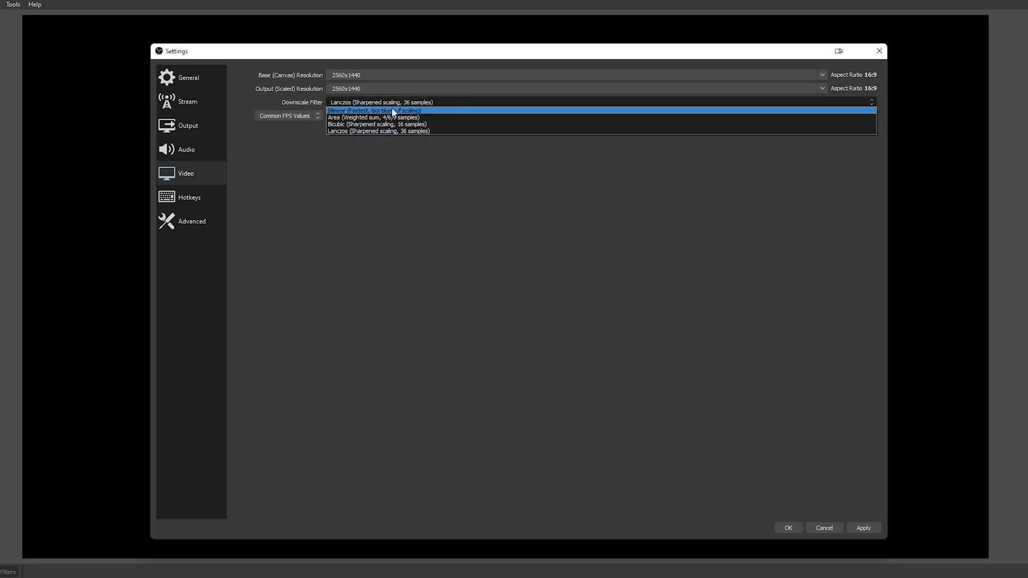
left_click(375, 132)
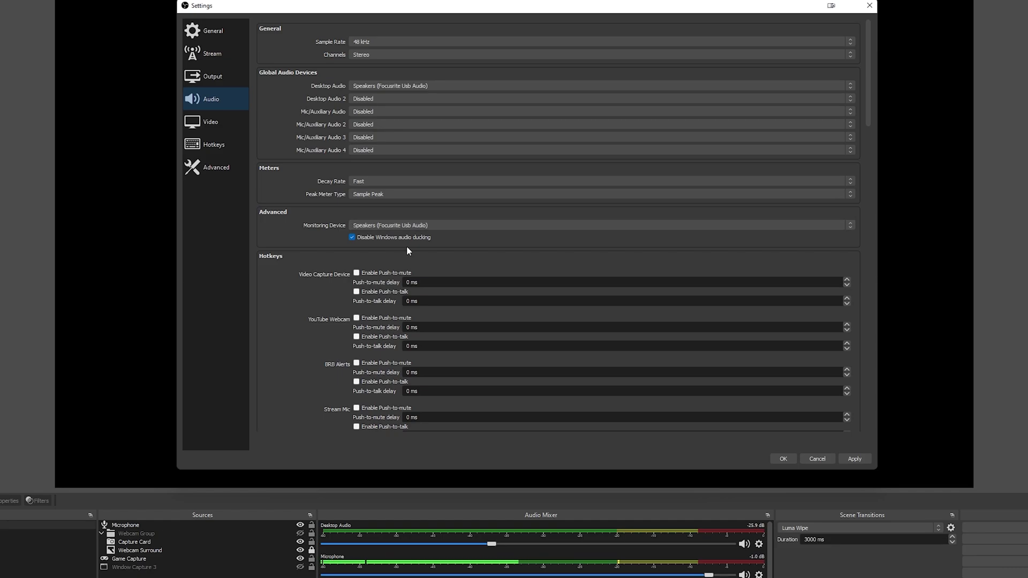
- Scroll through the Audio settings page to review devices and audio hotkeys
scroll(289, 265, "down", 5)
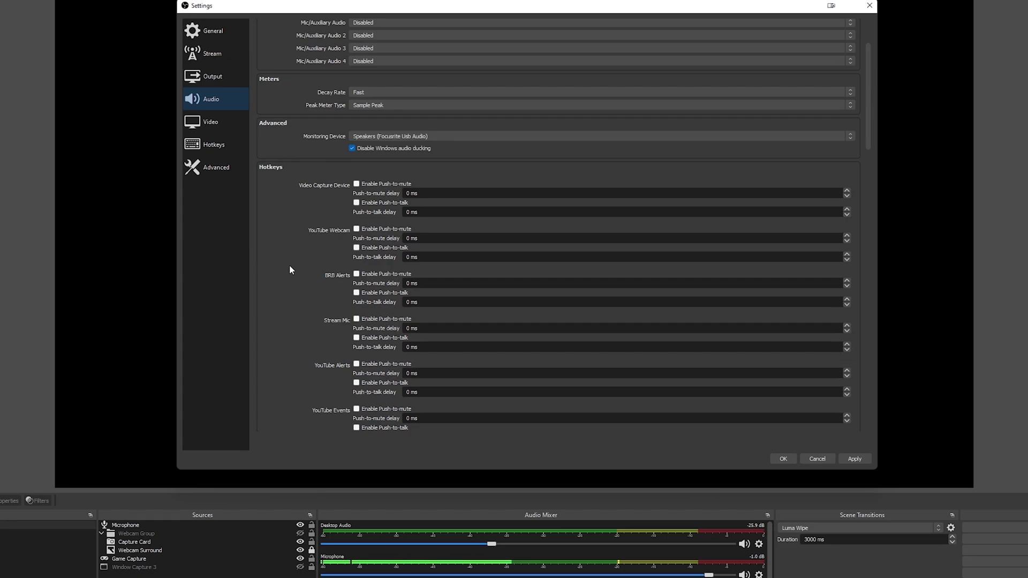
scroll(291, 262, "down", 20)
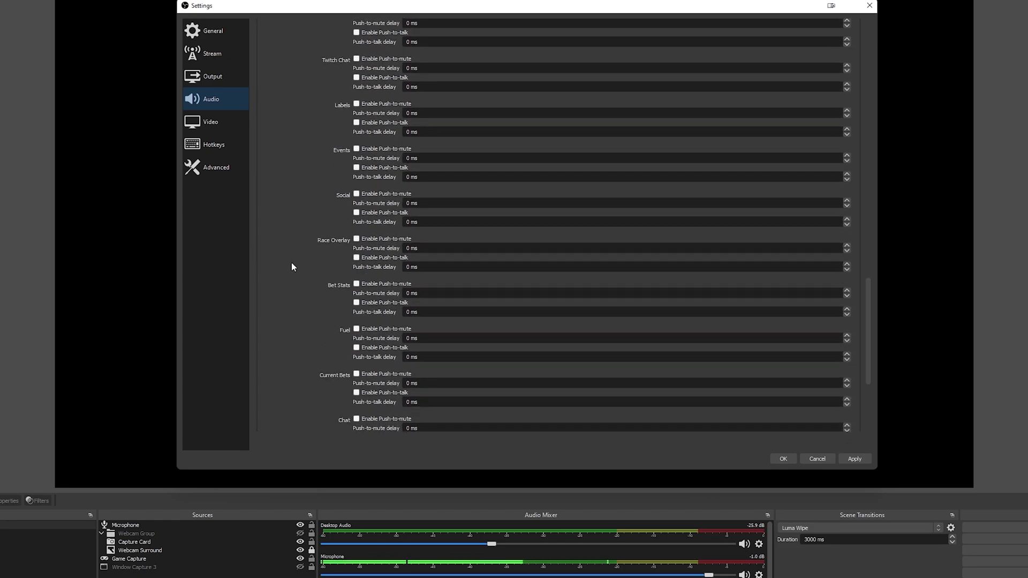
left_click_drag(865, 323, 860, 37)
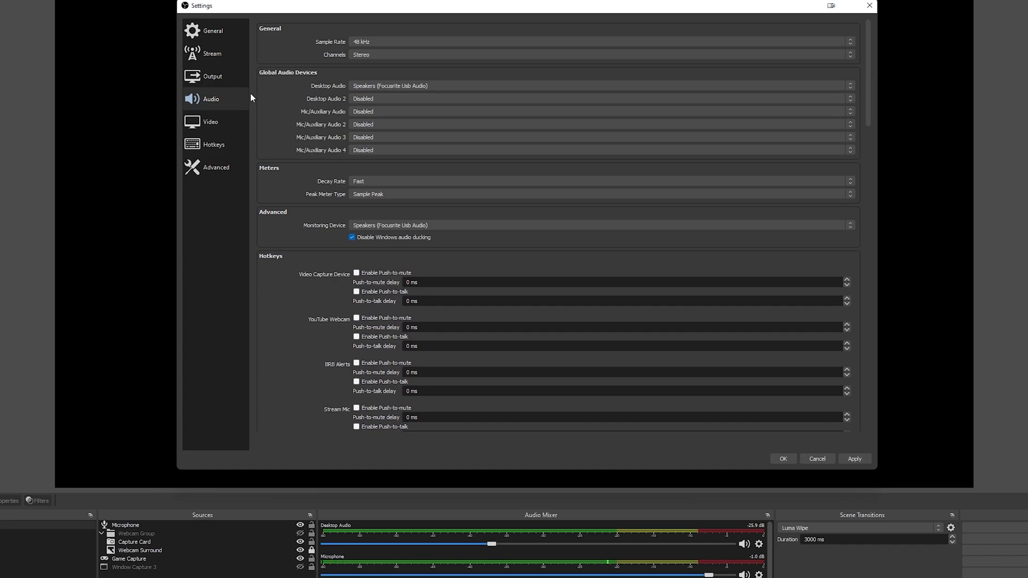
- Confirm the Track 1 audio bitrate stays at 320 in Output audio settings
left_click(221, 79)
left_click(328, 47)
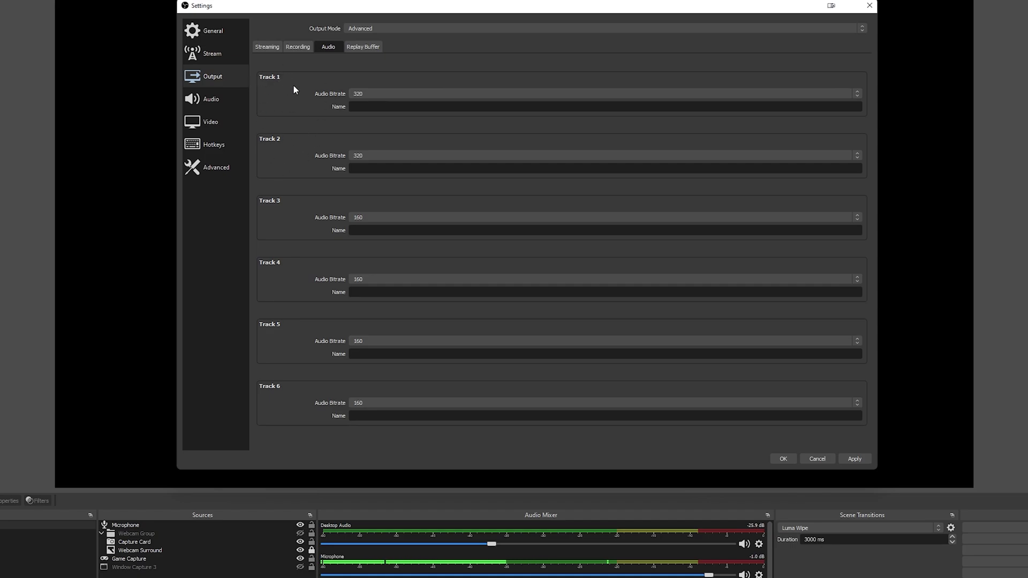
left_click(375, 94)
left_click(374, 94)
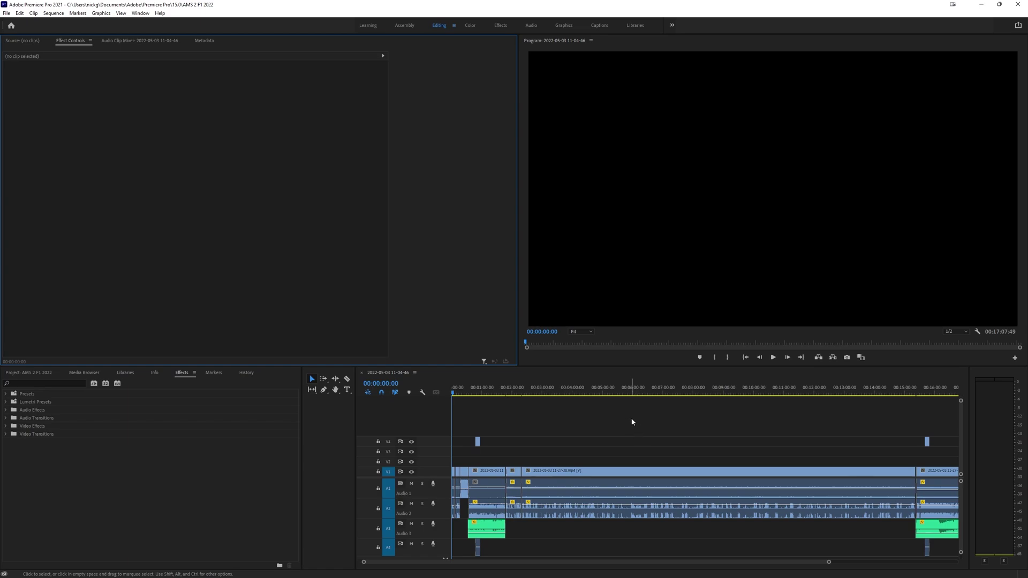
- Scrub through the sequence and park the playhead at 00:03:29:45
left_click(550, 388)
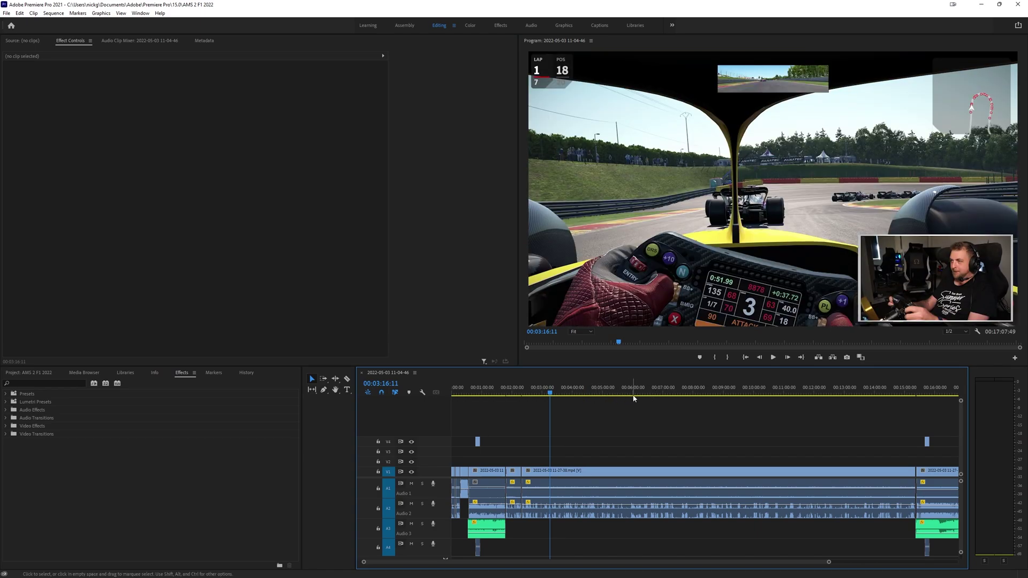
left_click_drag(602, 388, 619, 390)
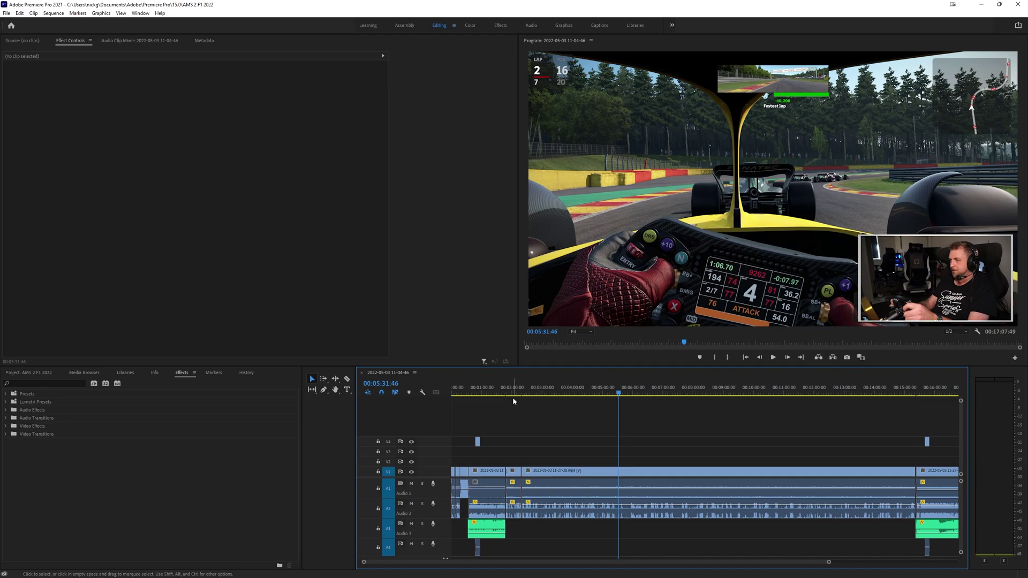
left_click(497, 391)
left_click(557, 391)
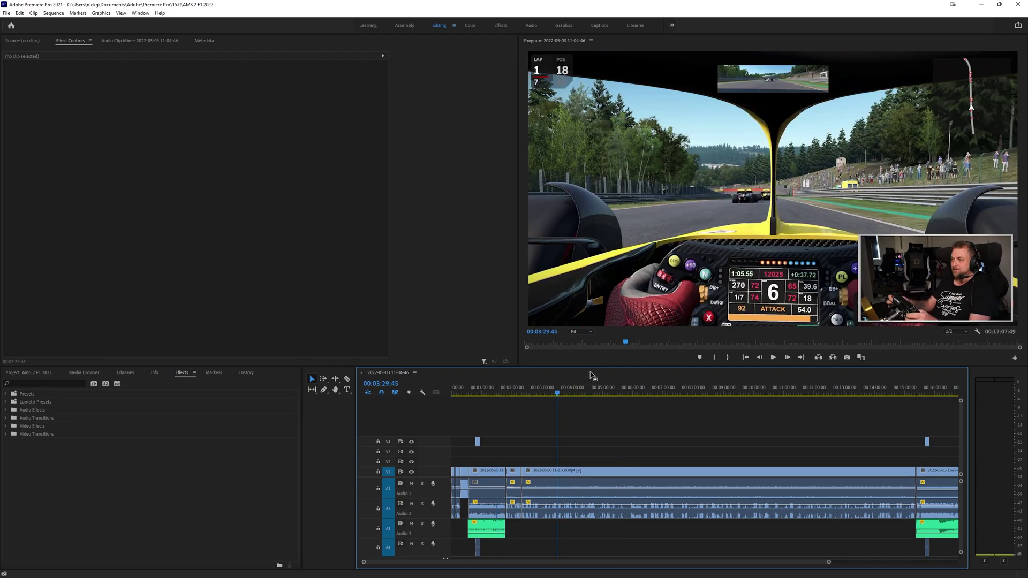
- Open File > Export > Media for the sequence and reposition the Export Settings dialog
left_click(7, 13)
mouse_move(114, 270)
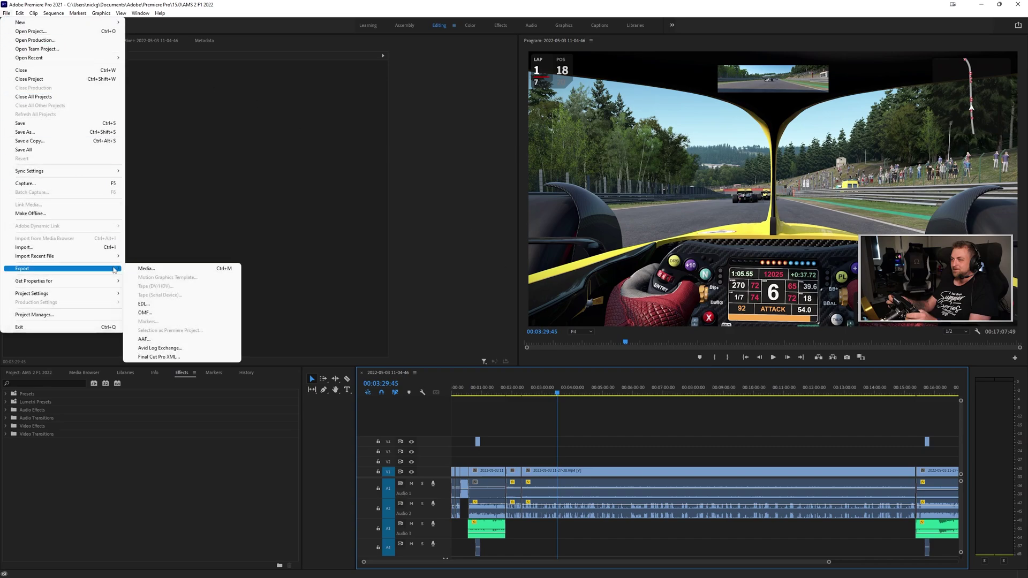
left_click(146, 268)
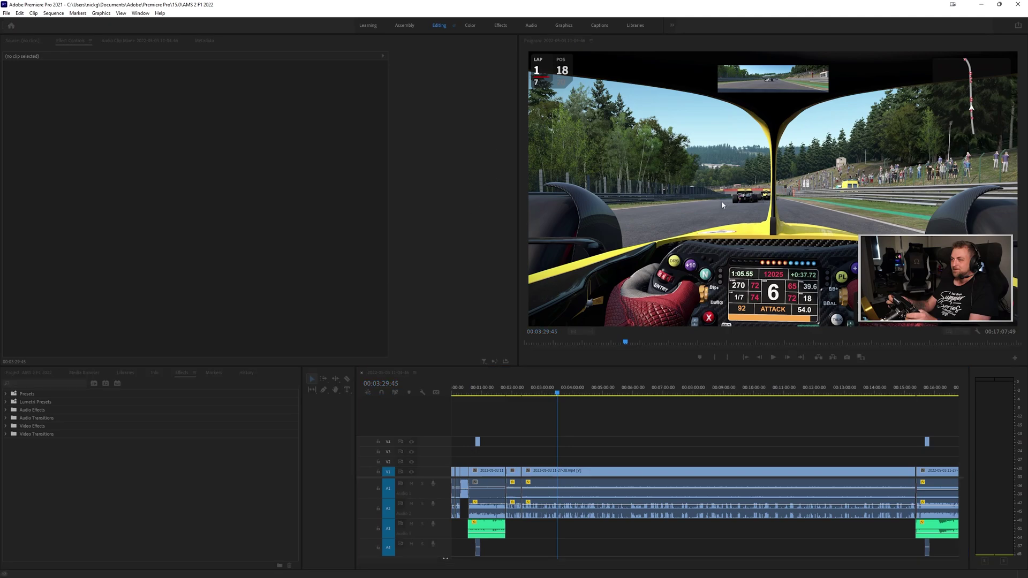
left_click_drag(555, 140, 413, 105)
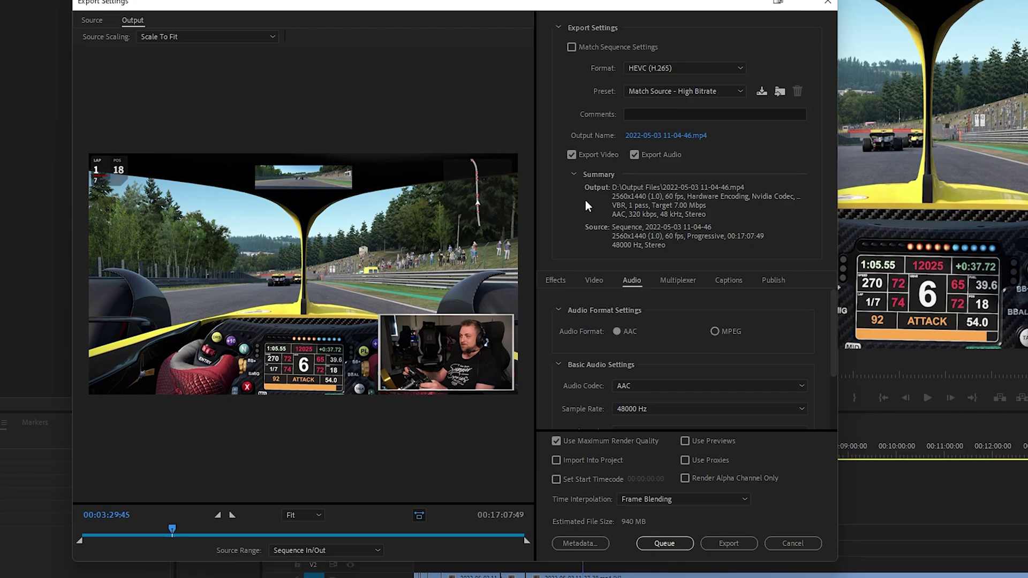
- Enable Render at Maximum Depth in the Video export settings, then scroll to Bitrate Settings
left_click(594, 279)
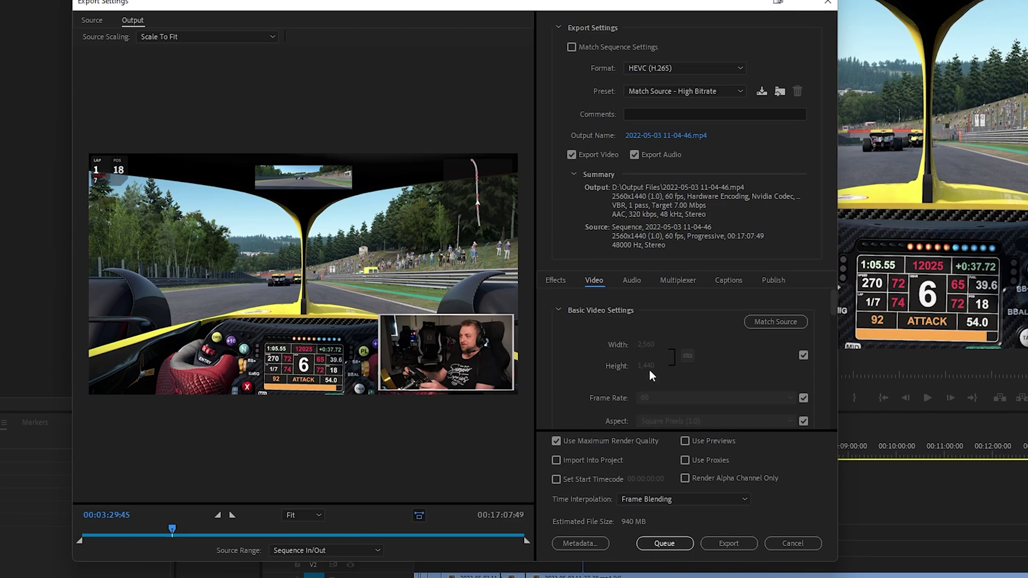
scroll(656, 356, "down", 2)
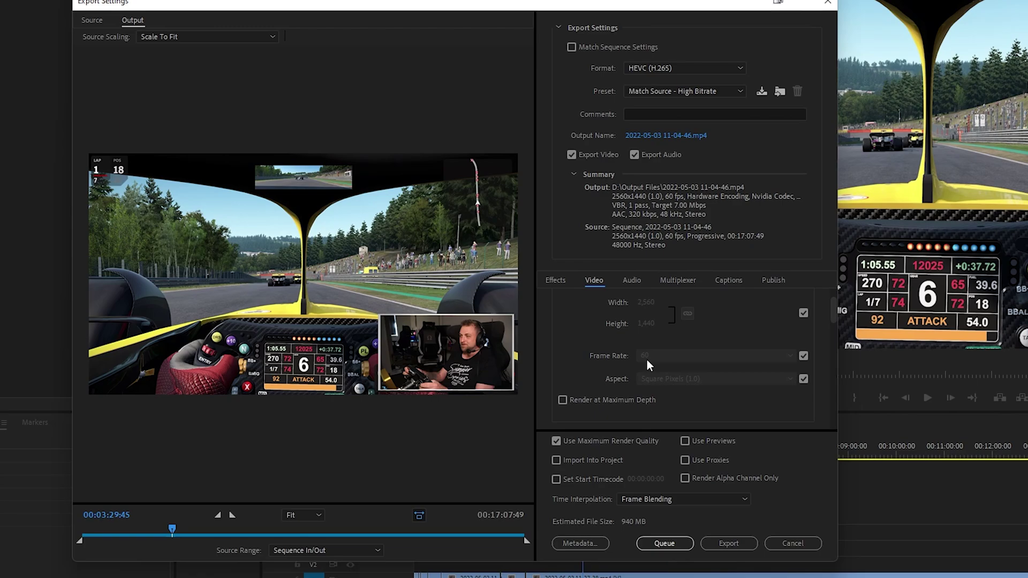
scroll(668, 356, "down", 2)
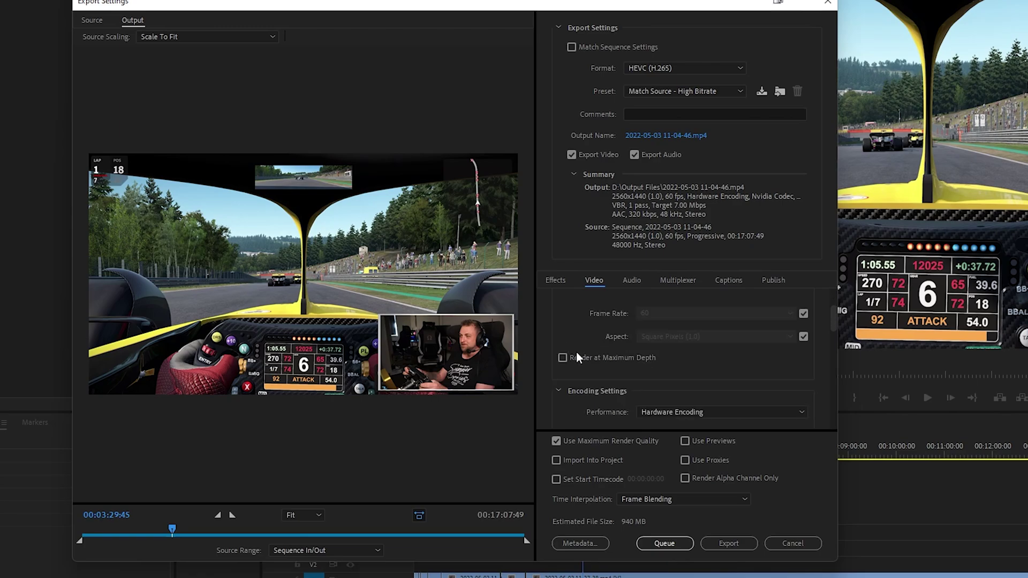
left_click(563, 358)
scroll(583, 323, "down", 6)
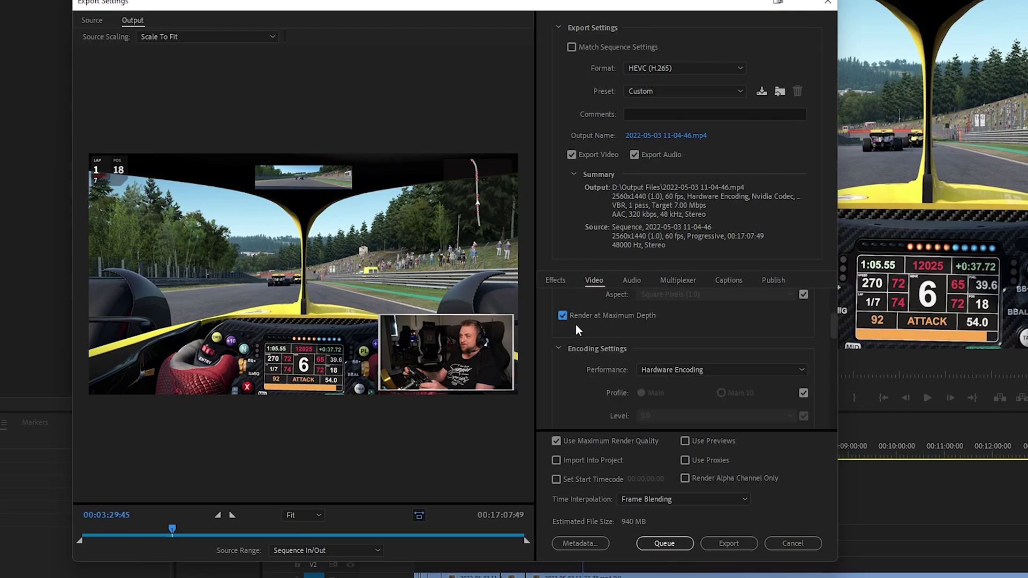
scroll(575, 324, "down", 10)
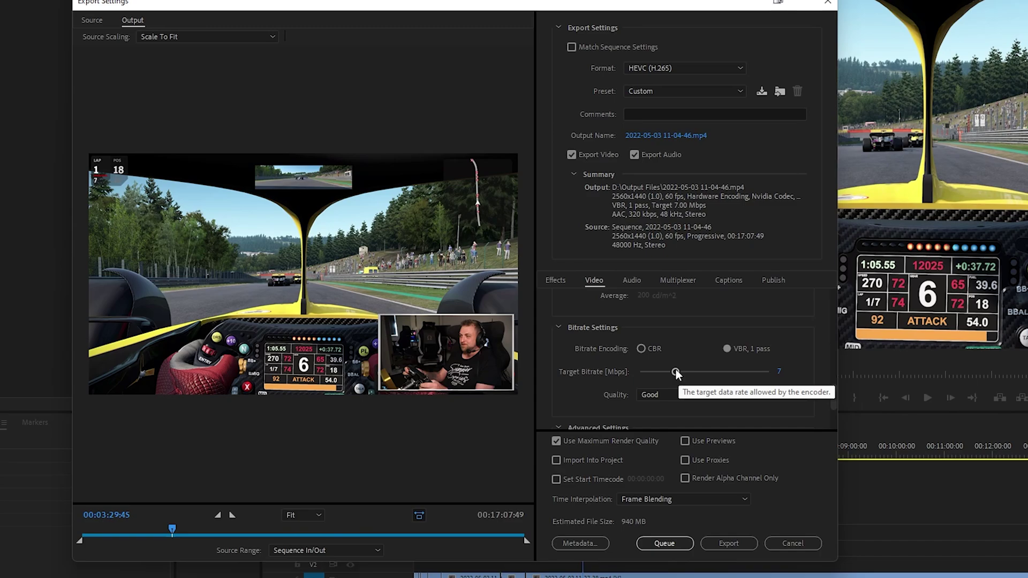
- Set the target bitrate to 25 Mbps and encoding quality to Highest (slowest)
left_click_drag(676, 371, 769, 371)
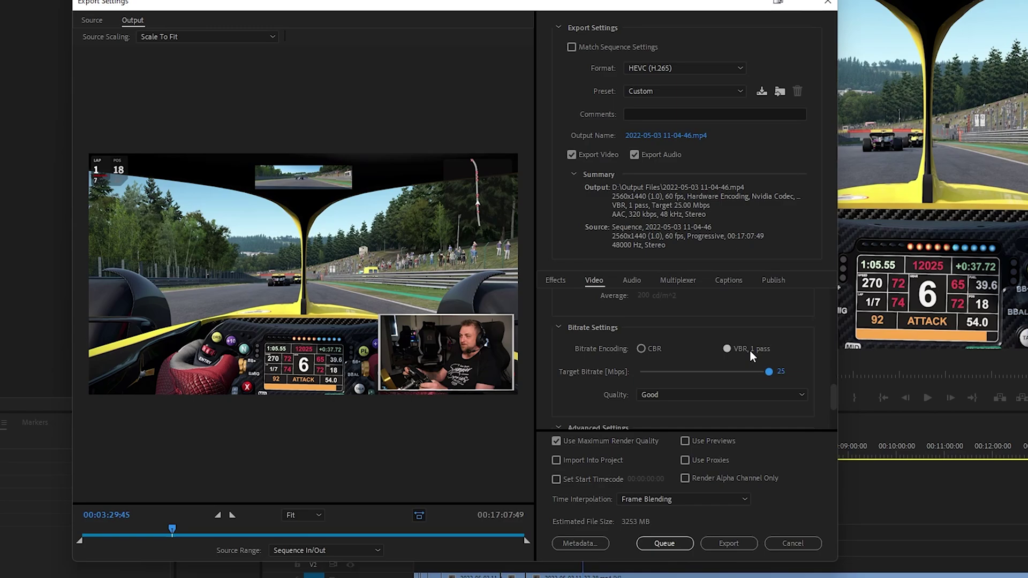
left_click(698, 397)
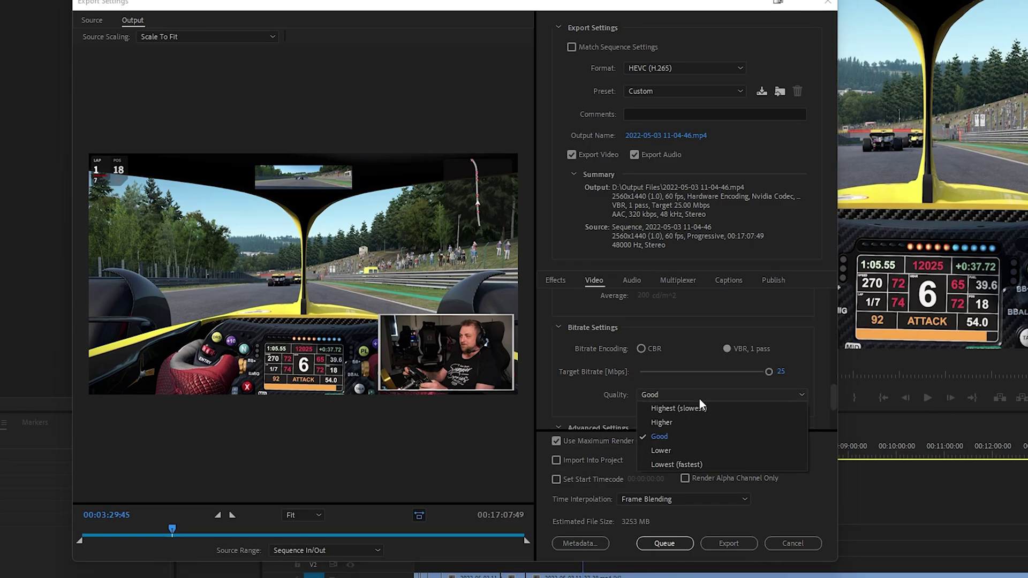
left_click(692, 411)
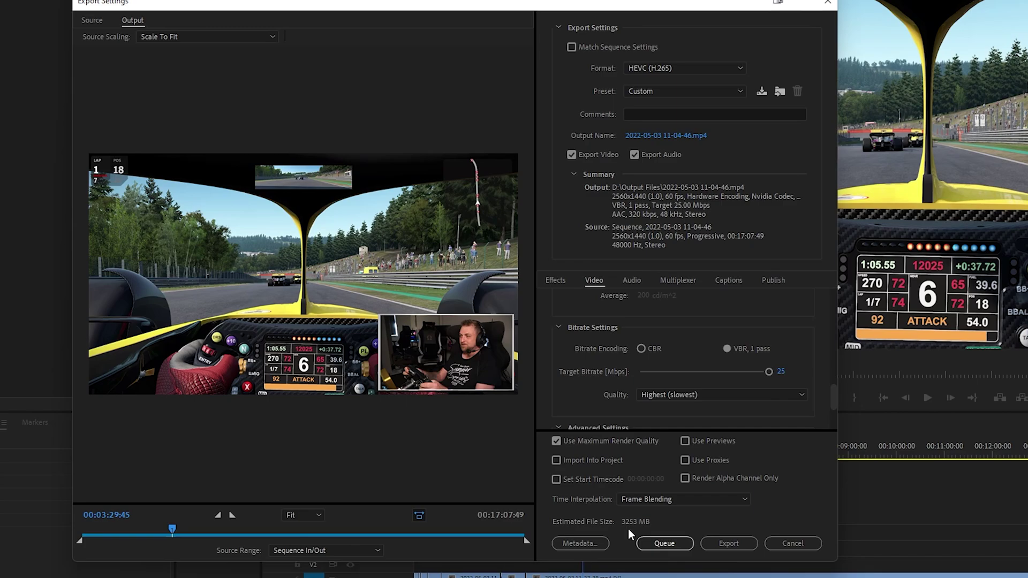
scroll(570, 362, "down", 3)
scroll(659, 333, "down", 1)
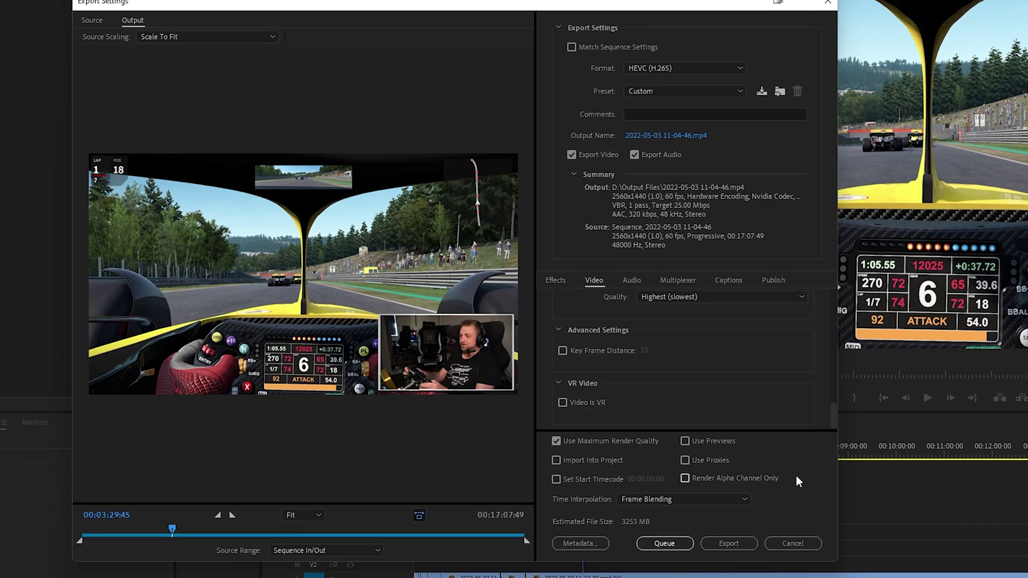
left_click(627, 281)
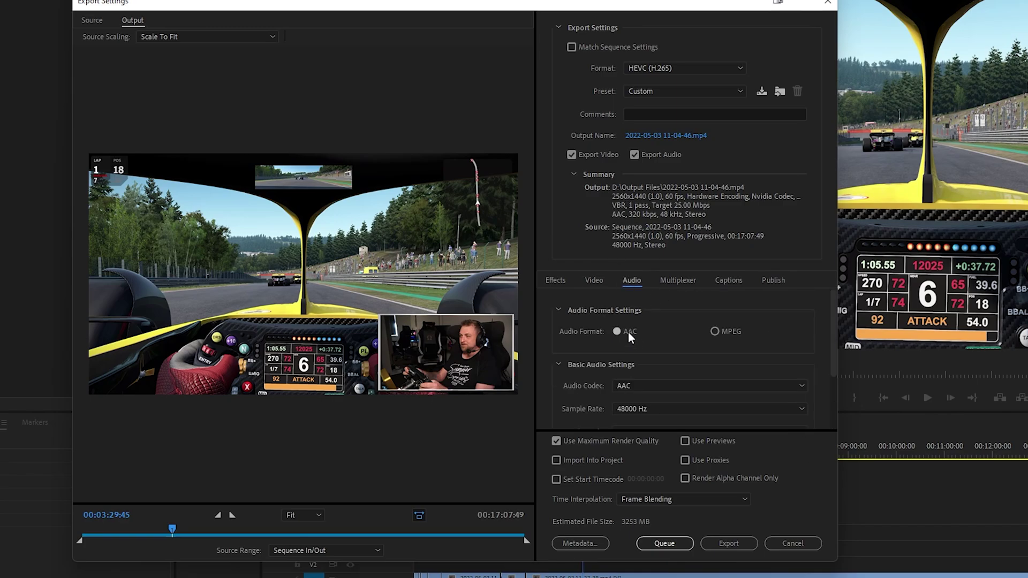
scroll(587, 352, "down", 3)
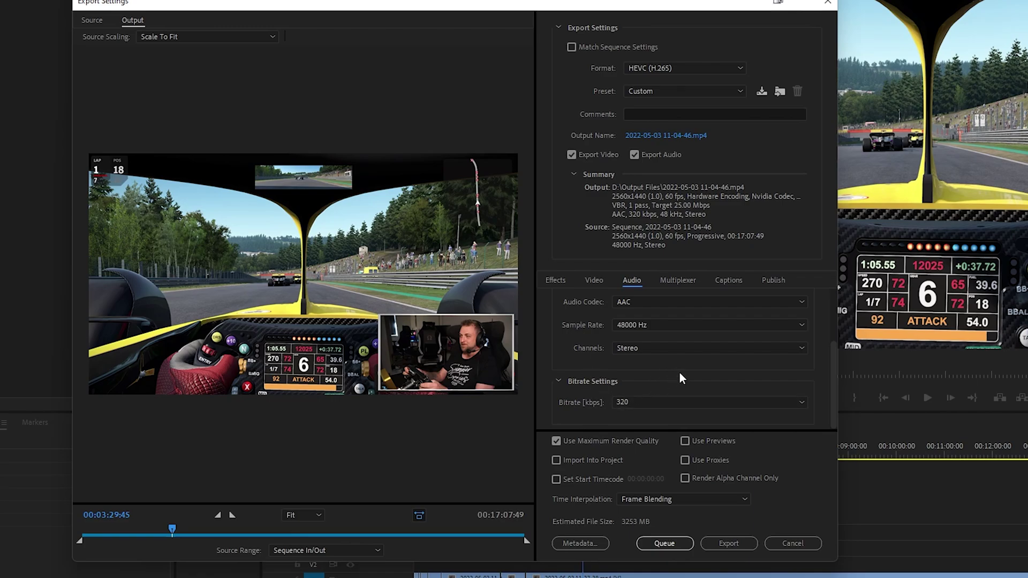
scroll(681, 377, "up", 3)
left_click(594, 281)
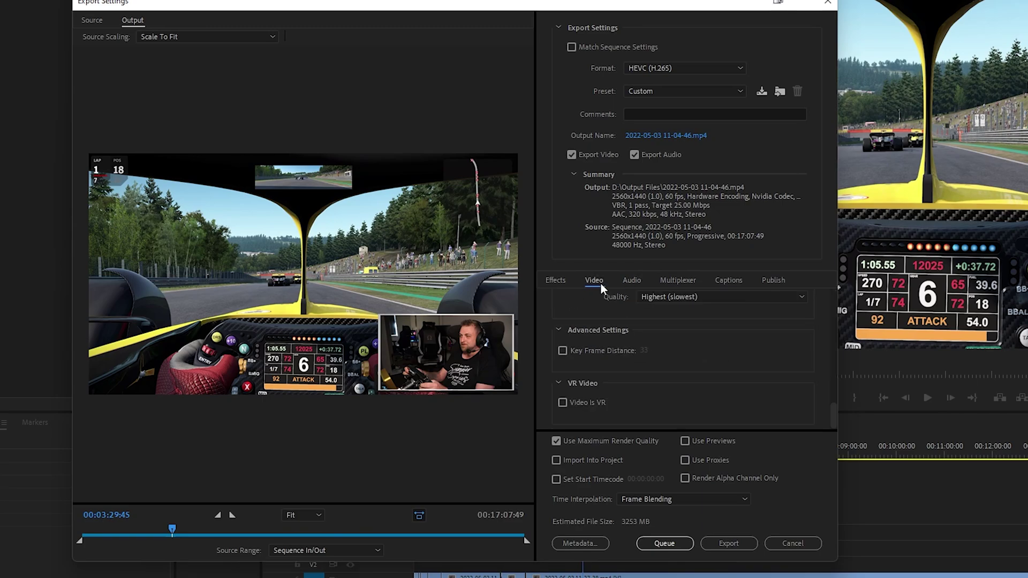